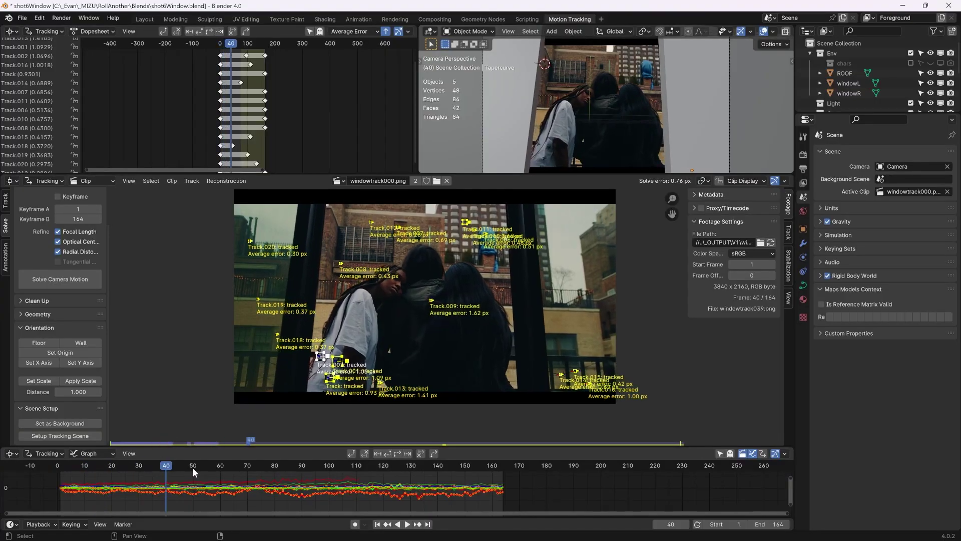
Scrub through the tracked window clip to review the camera track, and switch to the Layout workspace
left_click_drag(193, 468, 452, 468)
left_click(145, 19)
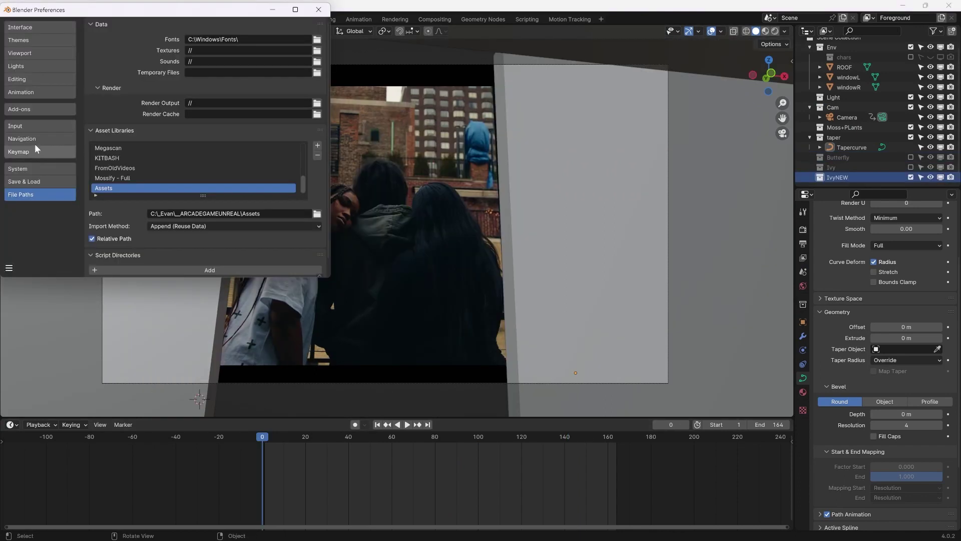
Search the add-on preferences for "Ivy", review the details of Add Curve: IvyGen, and close the preferences
left_click(35, 110)
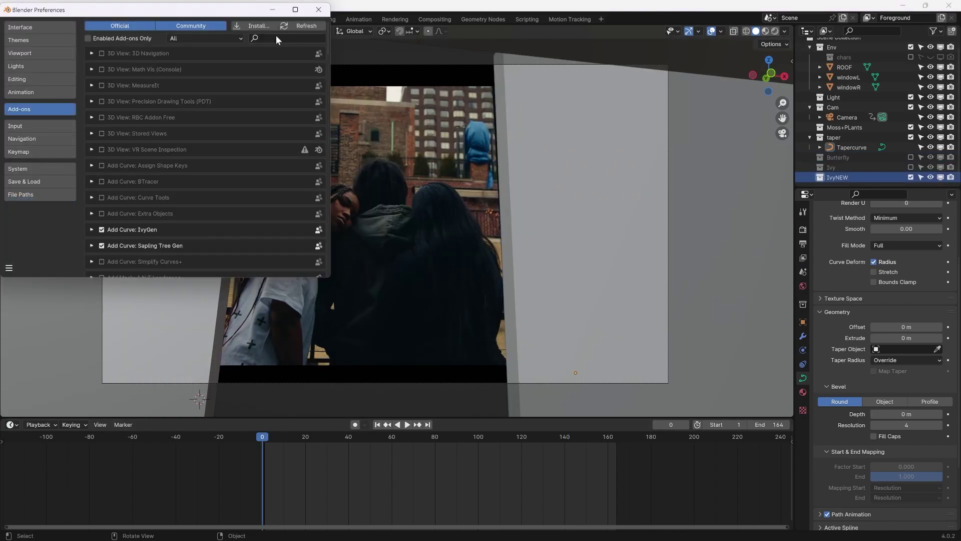
type("Ivy")
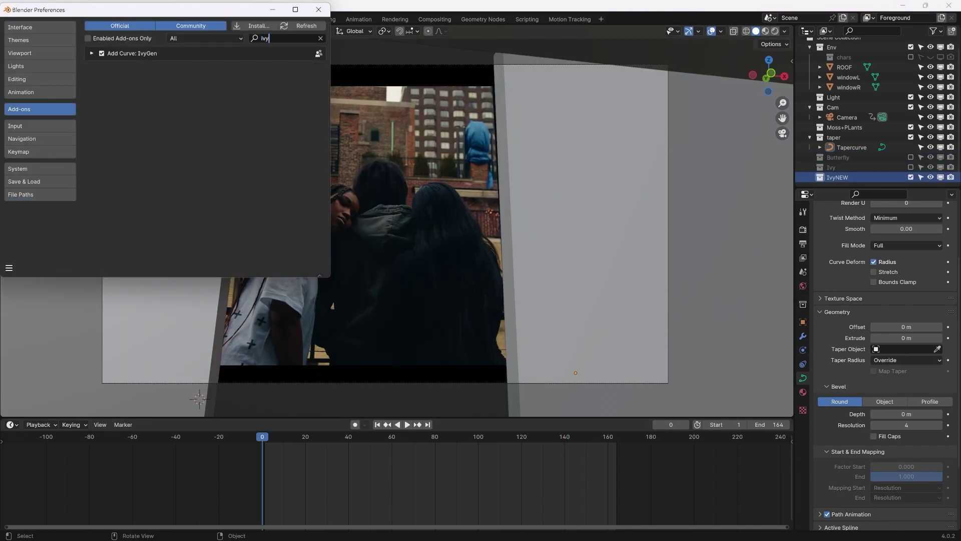
left_click(92, 53)
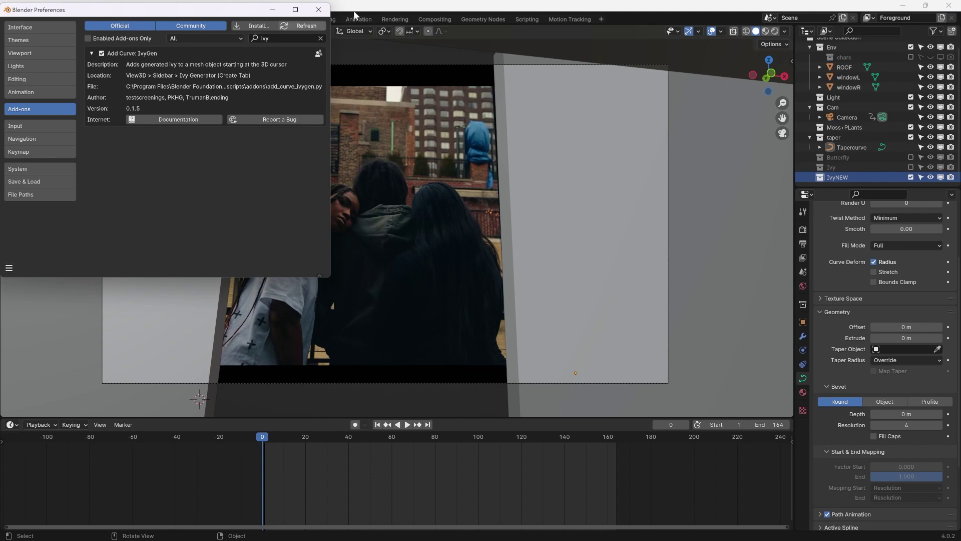
left_click(319, 10)
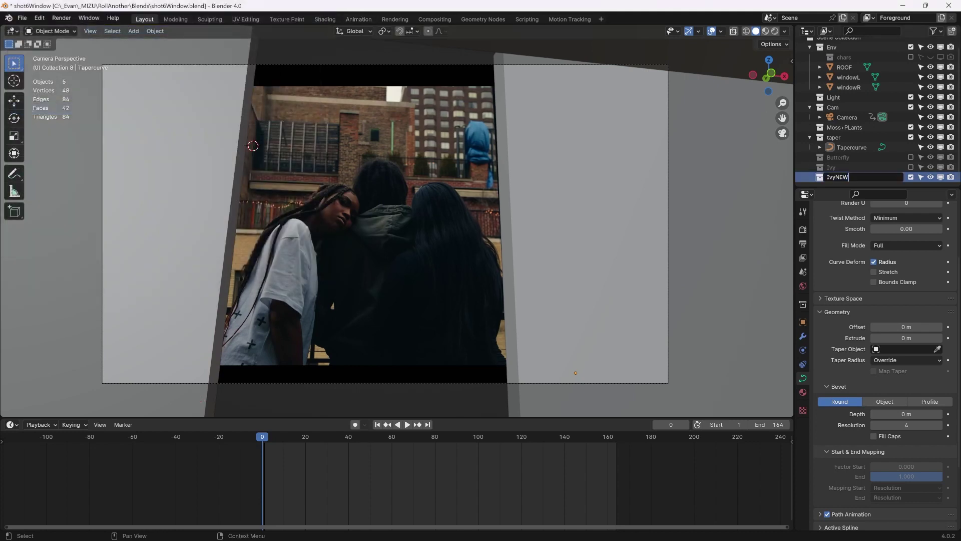
Place the 3D cursor at the base of the windowL frame and grow a new ivy on windowL with the Ivy Generator
left_click(15, 82)
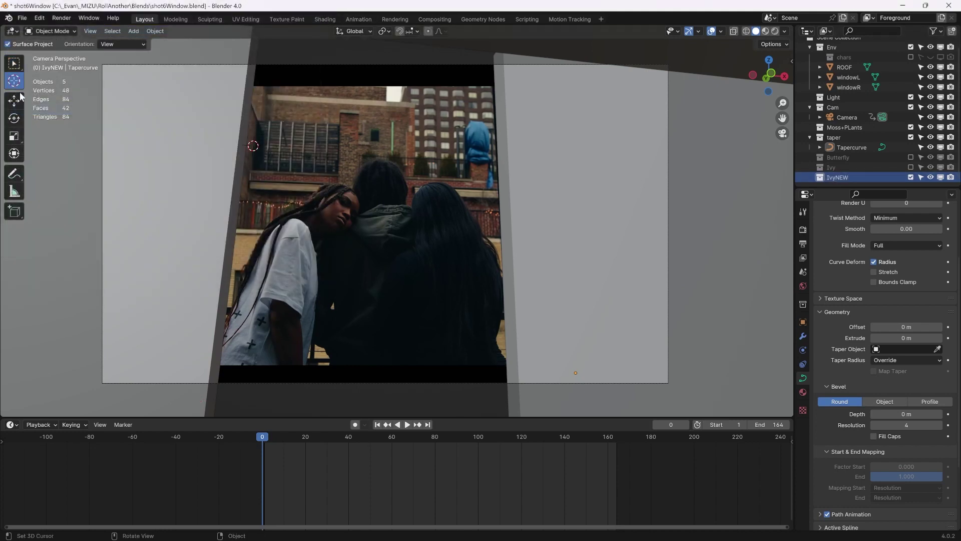
left_click(20, 59)
key("n")
left_click(200, 396)
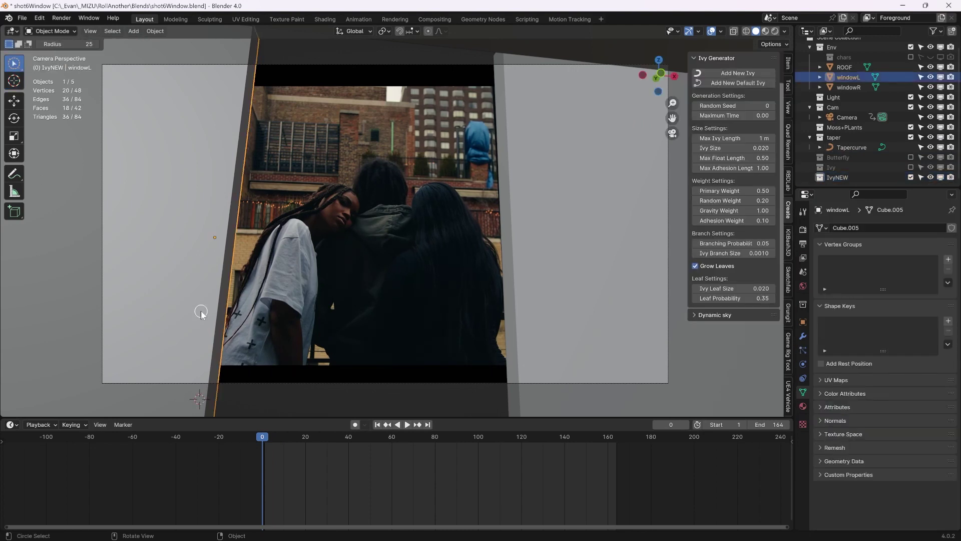
left_click(719, 75)
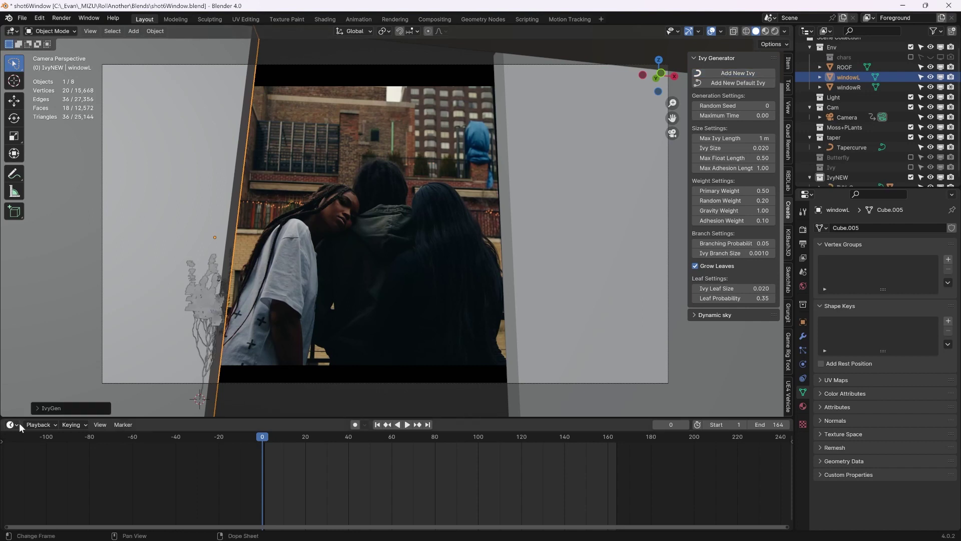
Try a Max Ivy Length of 5 m and update the ivy
left_click(38, 408)
double_click(742, 139)
type("5")
key("Return")
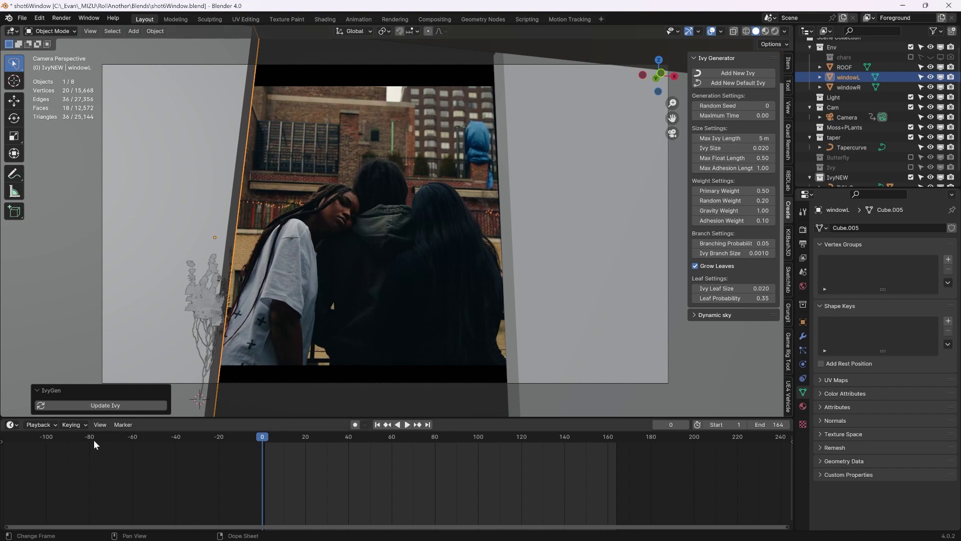
left_click(97, 405)
Set the Max Ivy Length to 3 m and regenerate the ivy
left_click(733, 138)
type("3")
key("Return")
left_click(125, 405)
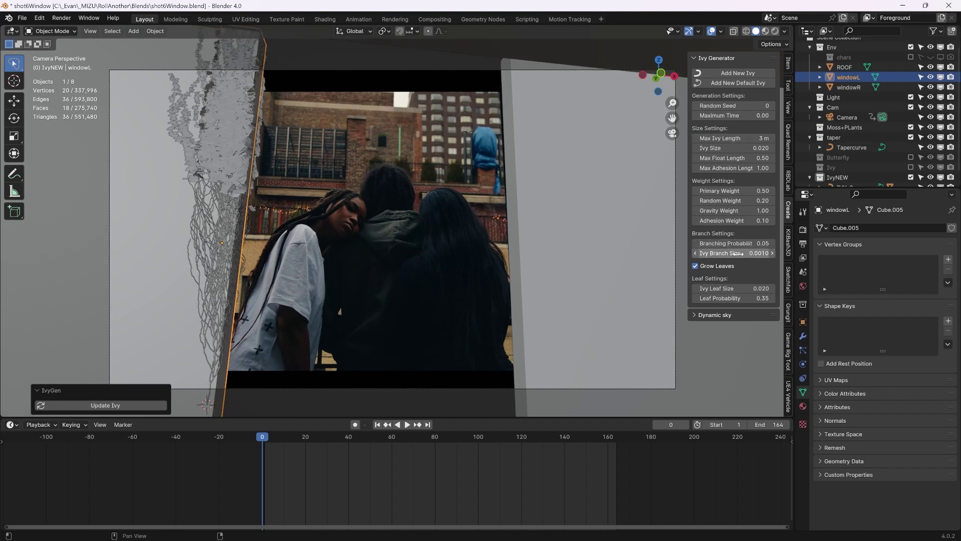
Set the Ivy Branch Size to 0.0020 and update the ivy
double_click(732, 253)
key("BackSpace")
type("2")
key("Return")
left_click(98, 407)
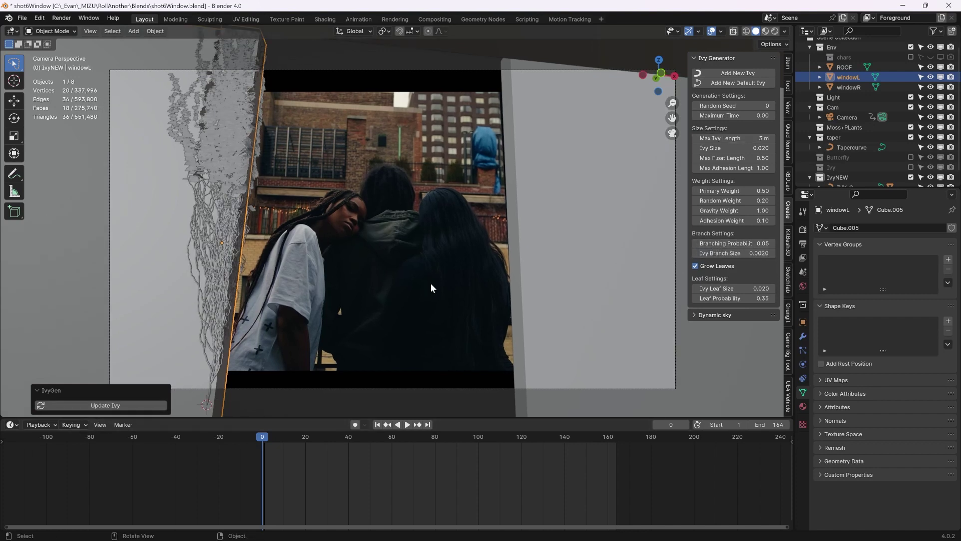
Reduce the ivy's Leaf Probability to 0.20 and update the ivy
double_click(746, 298)
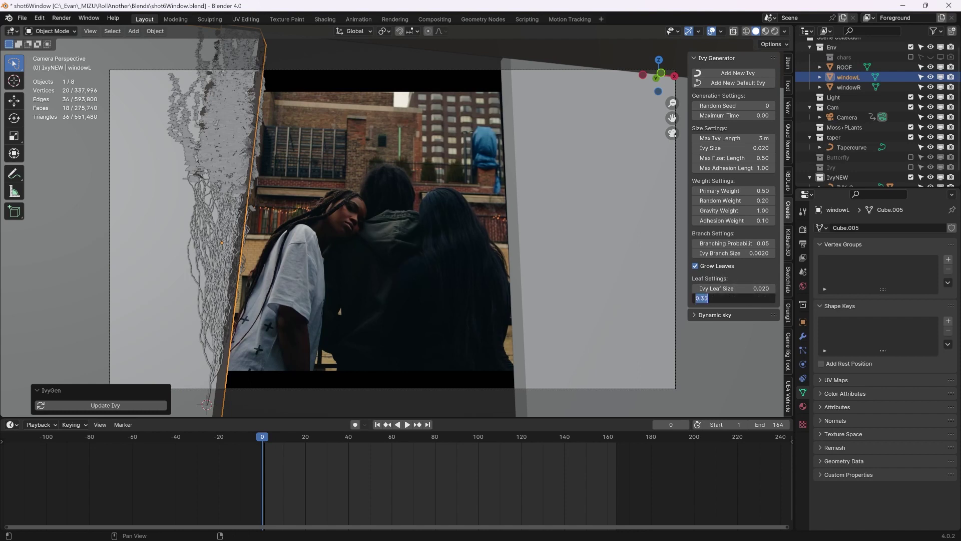
type(".2")
key("Return")
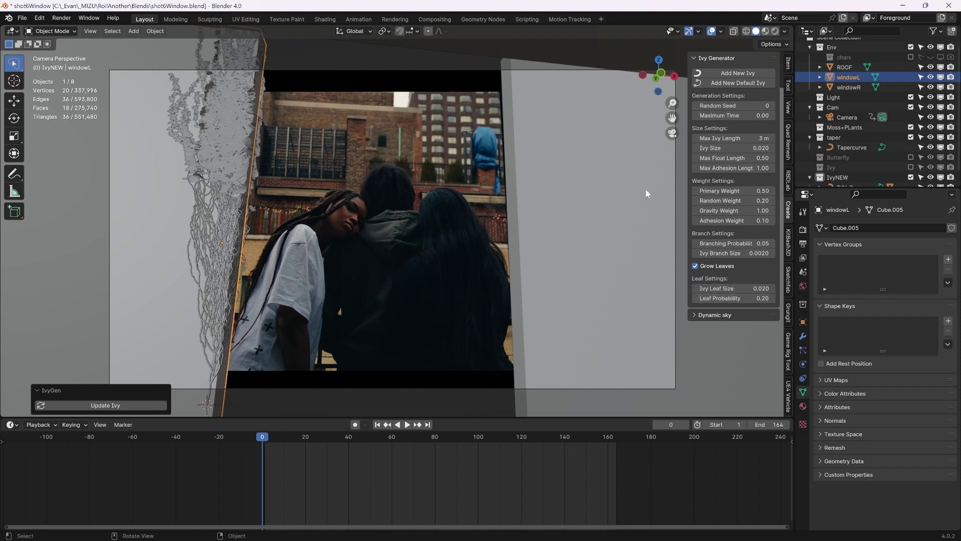
left_click(91, 408)
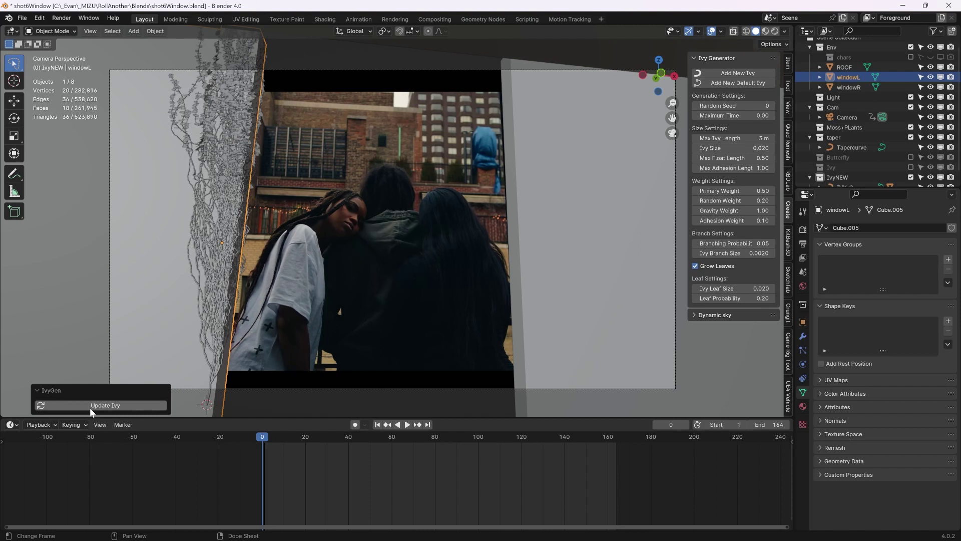
Set the Ivy Leaf Size to 0.05 and update the ivy
double_click(734, 288)
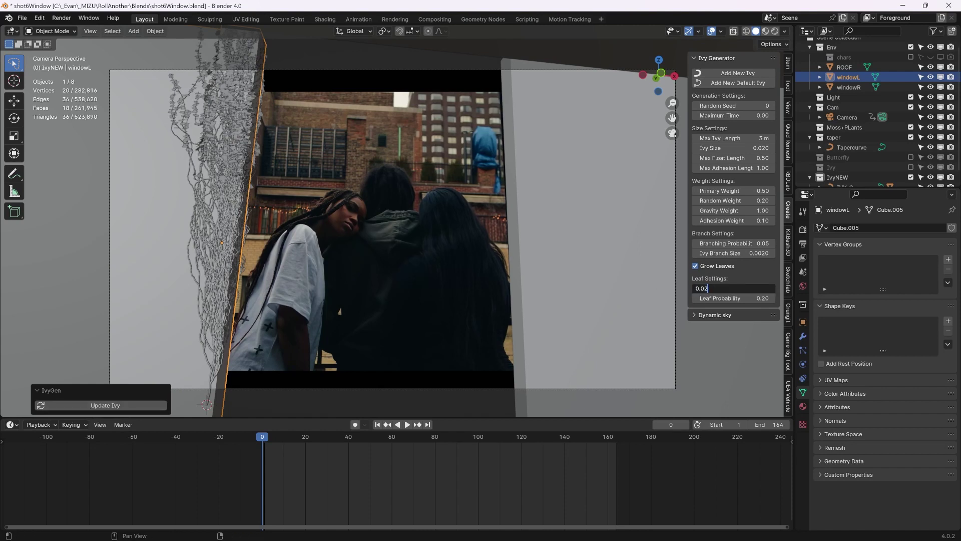
type("0.05")
key("Return")
left_click(122, 406)
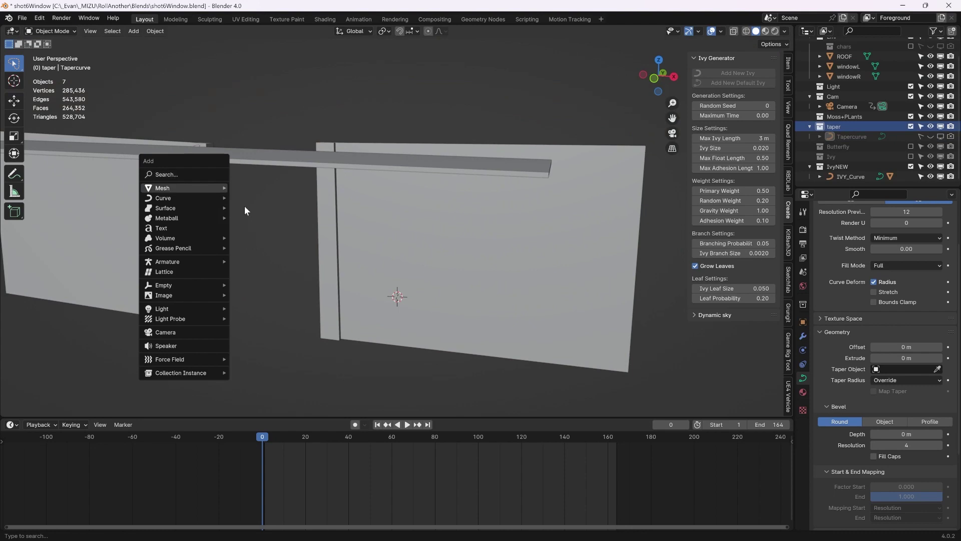
Add a Bezier curve to the taper collection and move it horizontally to the open space in front of the window walls
key("shift+a")
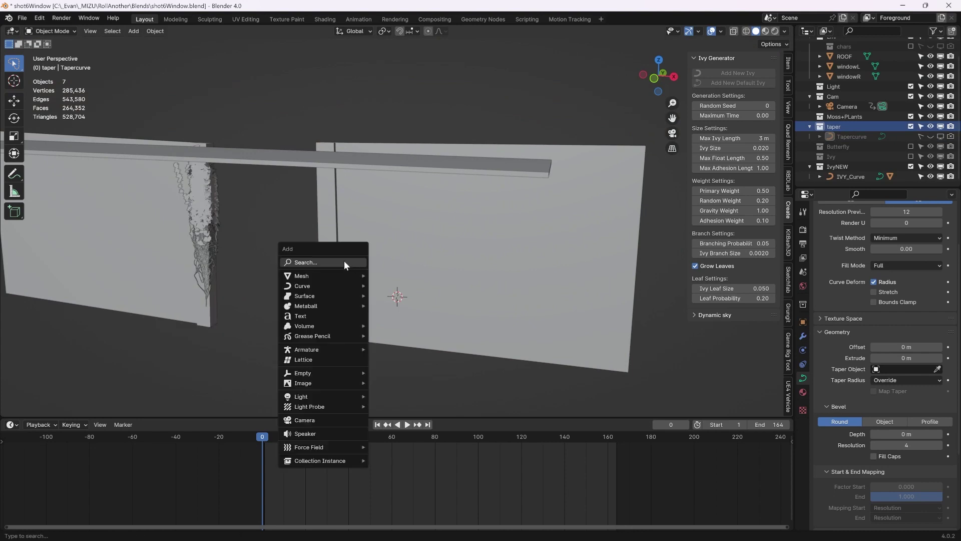
mouse_move(339, 287)
left_click(402, 286)
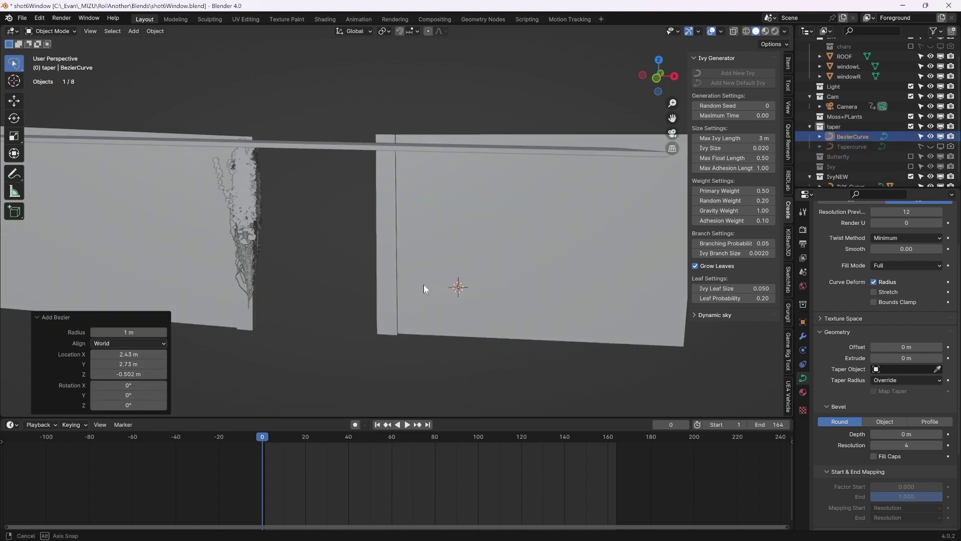
key("g")
key("shift+z")
left_click(341, 339)
middle_click_drag(341, 339, 366, 299)
Rename the new Bezier curve as taper
left_click(857, 136)
key("F2")
type("taper")
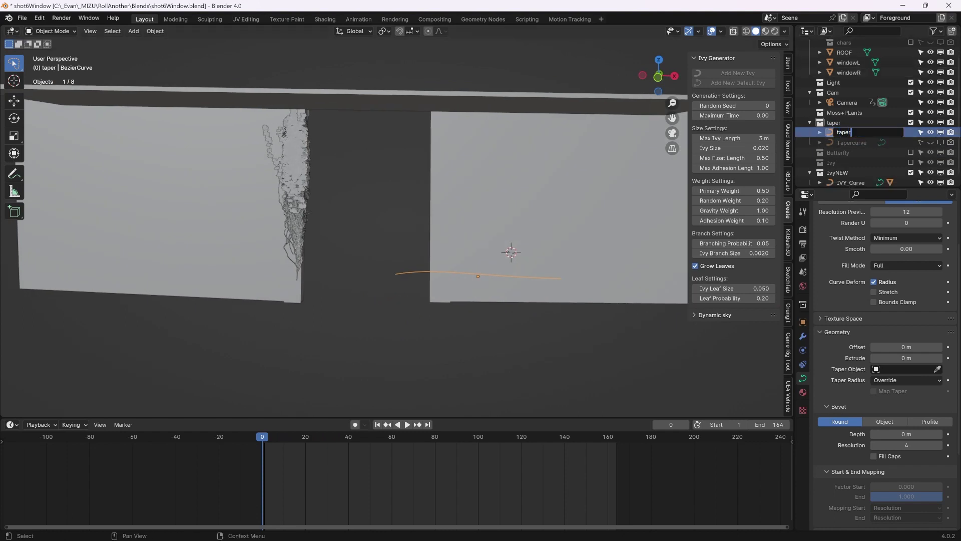
key("Return")
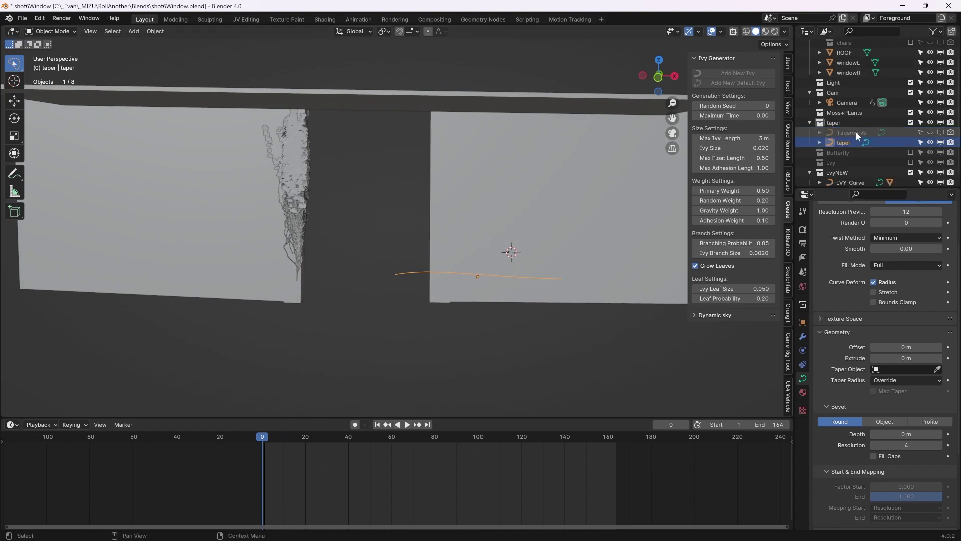
Assign the taper curve as the Taper Object of IVY_Curve
left_click(291, 229, "shift")
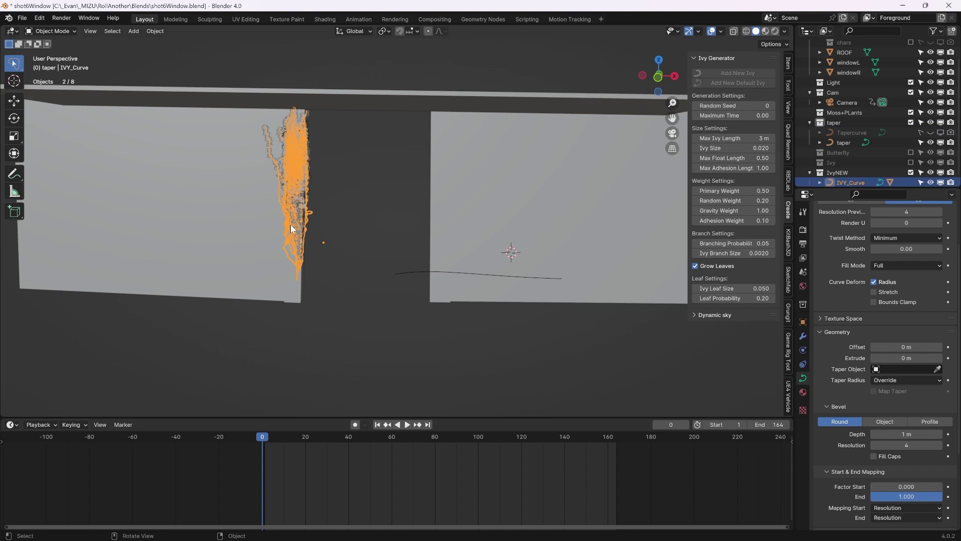
left_click(938, 370)
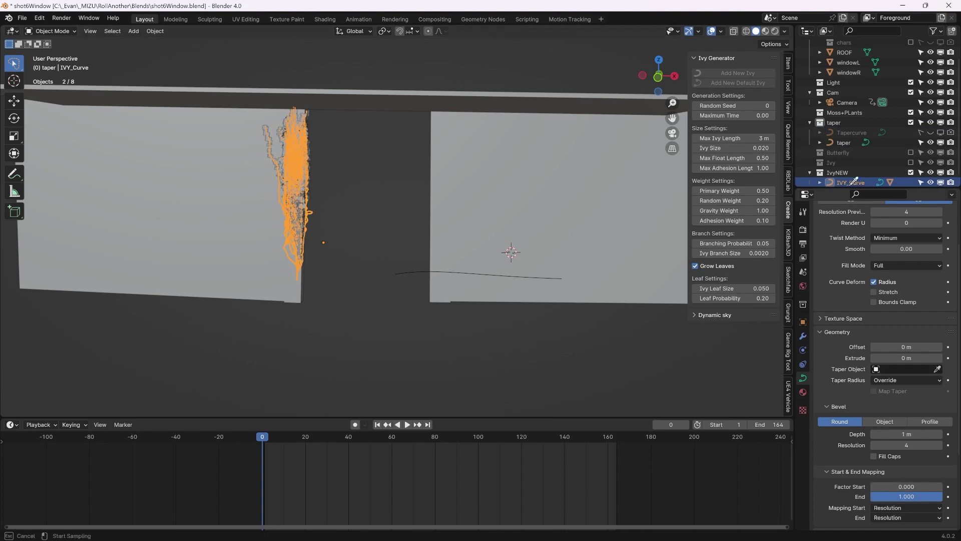
left_click(850, 139)
left_click(382, 171)
scroll(332, 182, "up", 3)
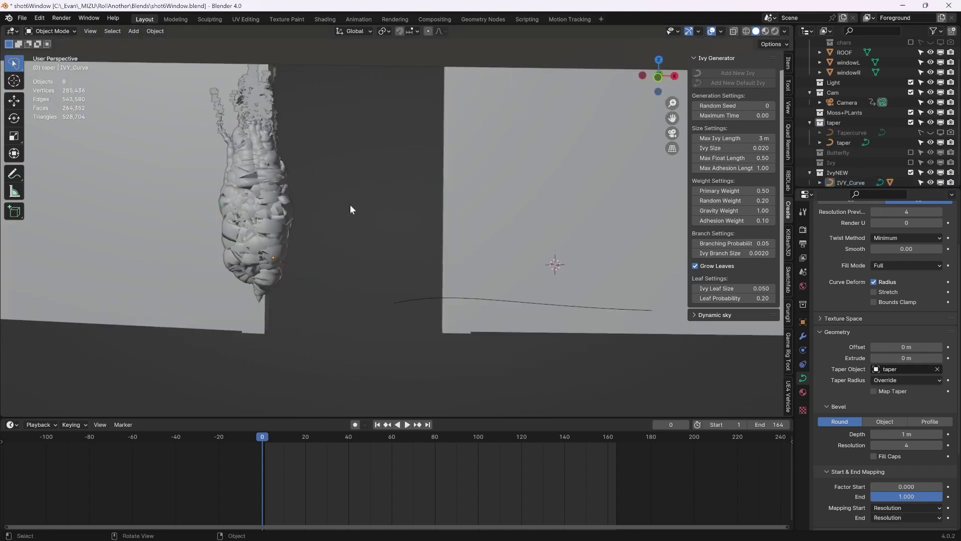
Edit the taper curve: scale one end point's handles to about 0.04 and the opposite end point's handles to about 1.5
left_click(419, 301)
key("Tab")
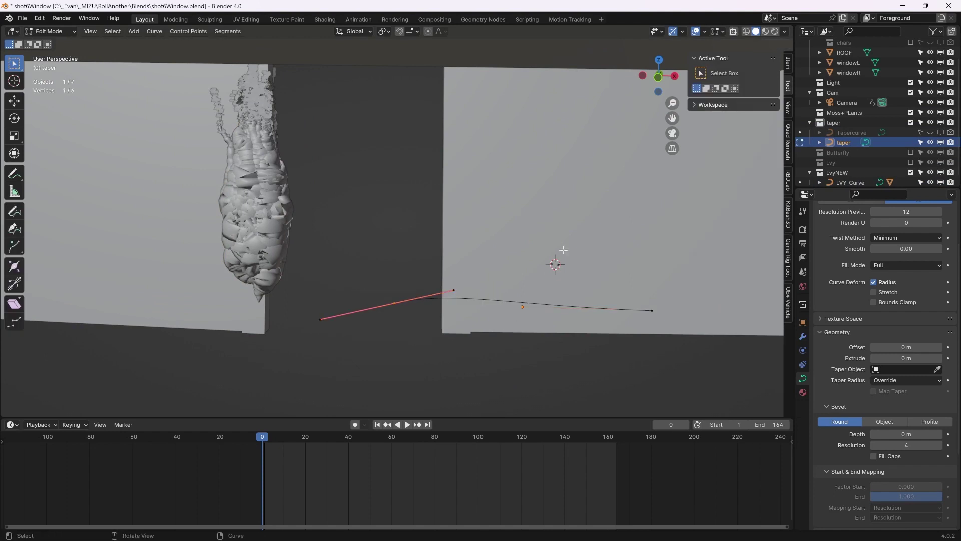
key("s")
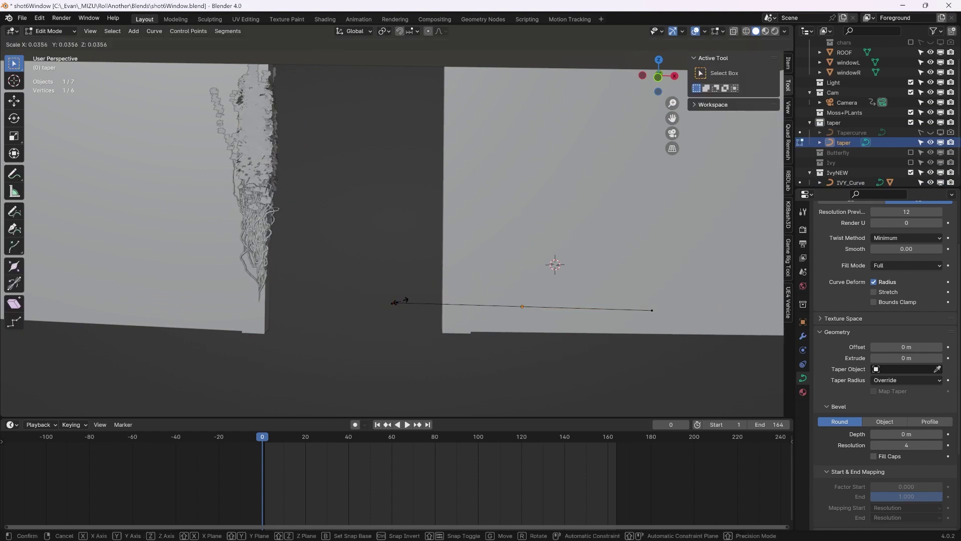
left_click(400, 302)
left_click(653, 310)
key("s")
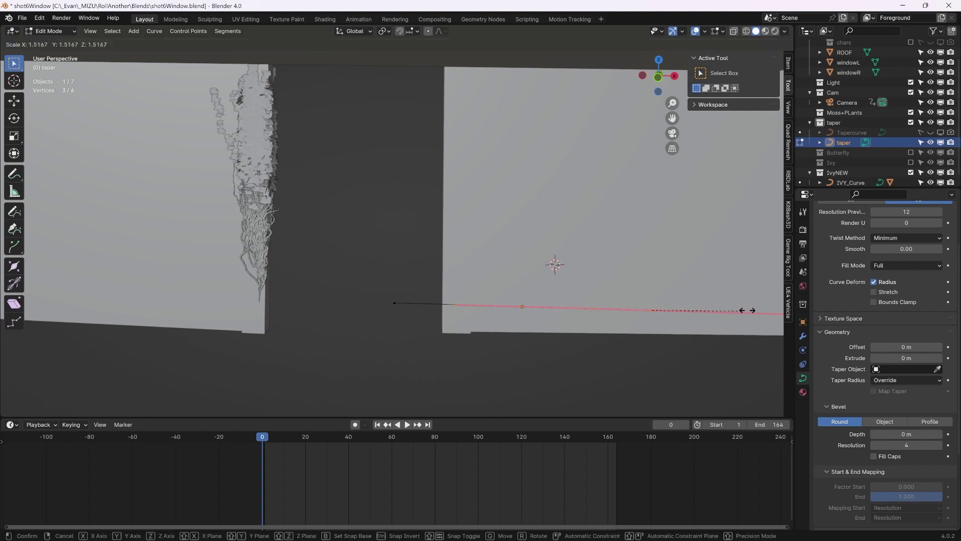
left_click(755, 301)
Leave curve editing, hide the ivy leaves, and enable Map Taper on IVY_Curve
scroll(266, 204, "up", 5)
middle_click_drag(266, 204, 419, 191, "shift")
scroll(359, 116, "down", 2)
left_click(358, 116)
key("Tab")
left_click(359, 109)
scroll(413, 205, "down", 3)
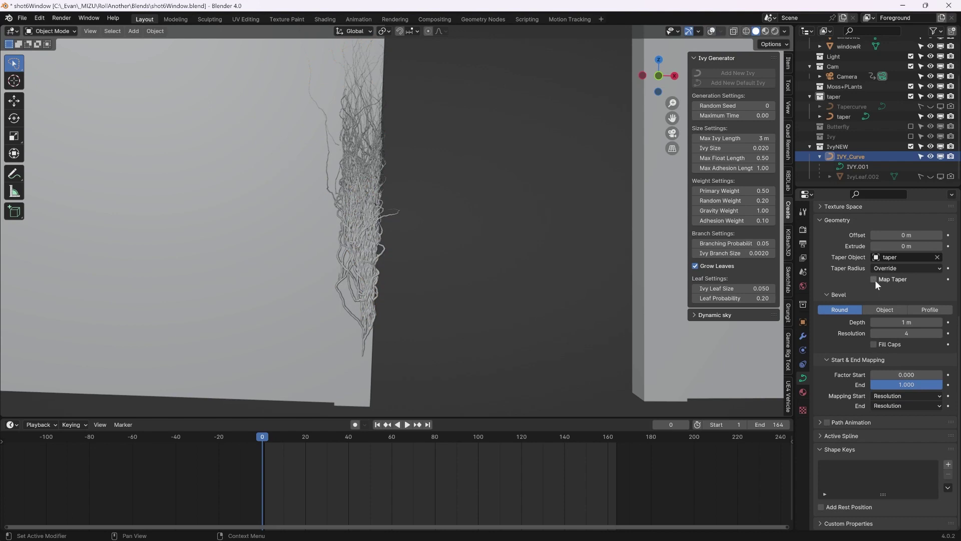
left_click(875, 281)
Keyframe IVY_Curve's bevel End at 0 on frame 0 and 1 on frame 164, unhide the leaves, and play back the growth
left_click_drag(919, 386, 802, 384)
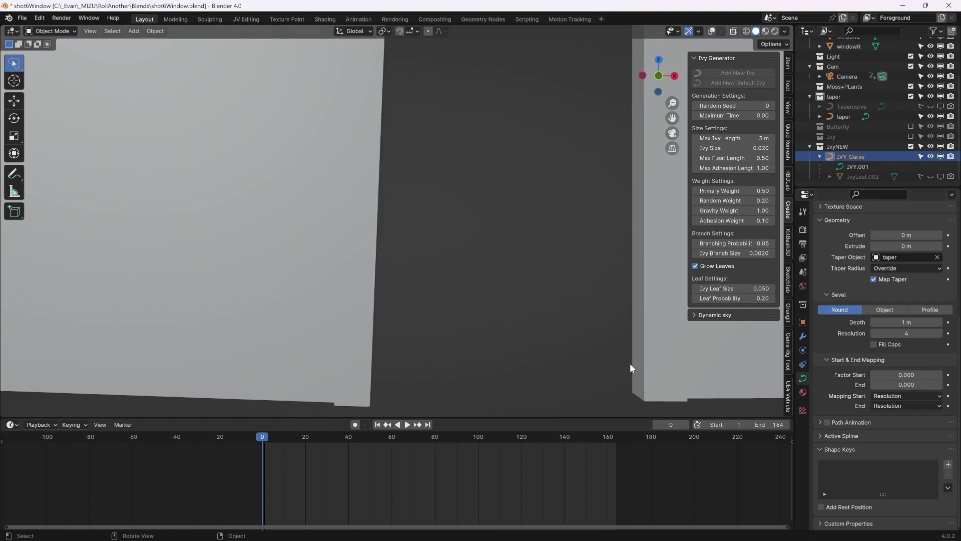
left_click(948, 385)
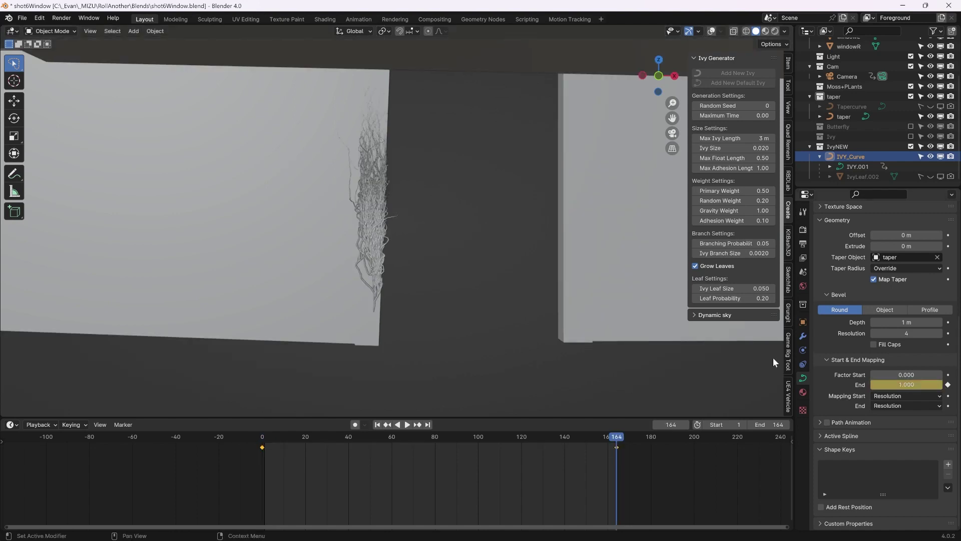
key("space")
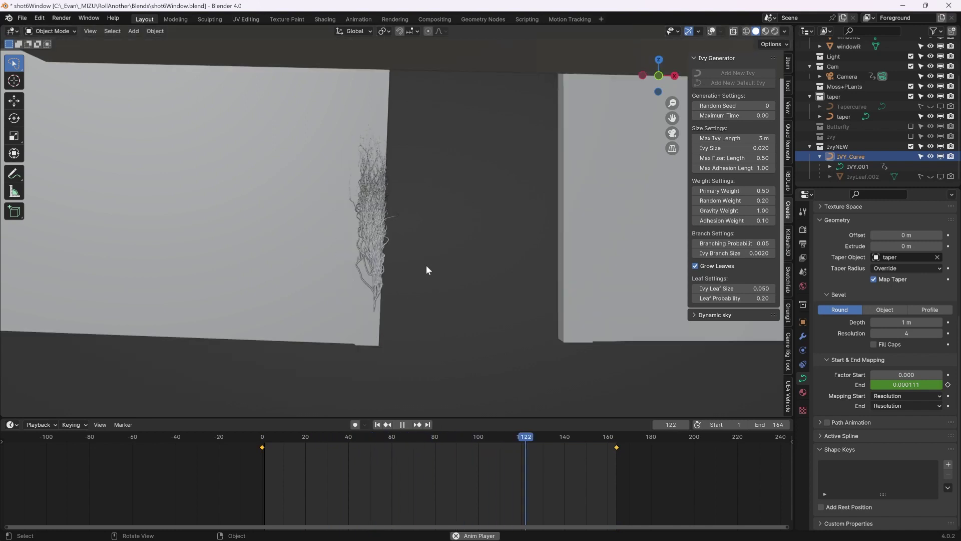
key("Escape")
key("space")
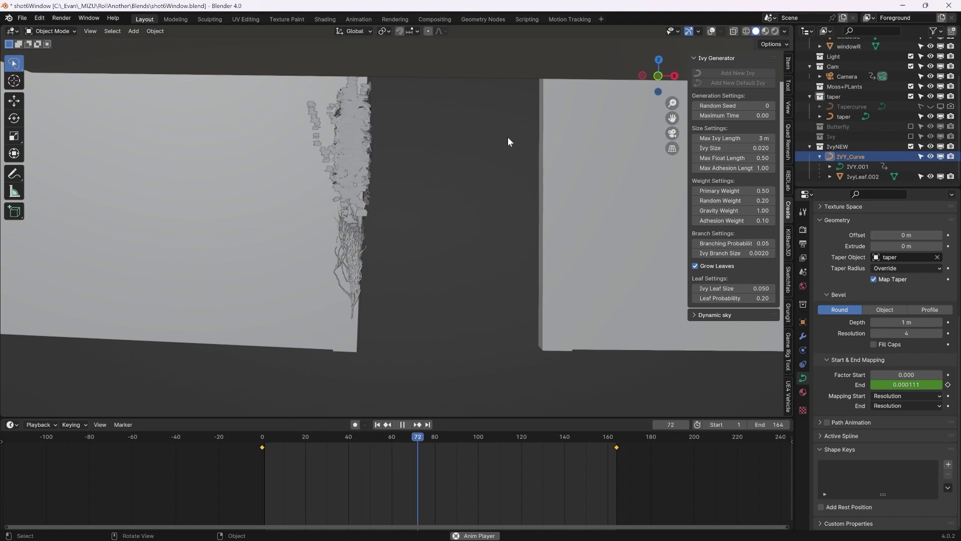
key("space")
Preview the ivy in rendered shading, and assign the existing ivyleaves material to the leaf mesh in the Shading workspace
left_click(775, 31)
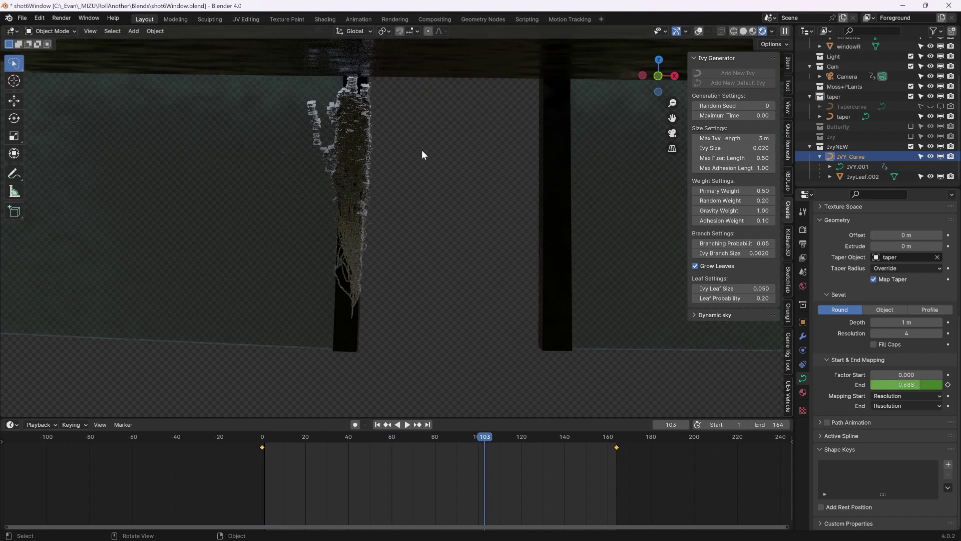
left_click(349, 104)
left_click(324, 19)
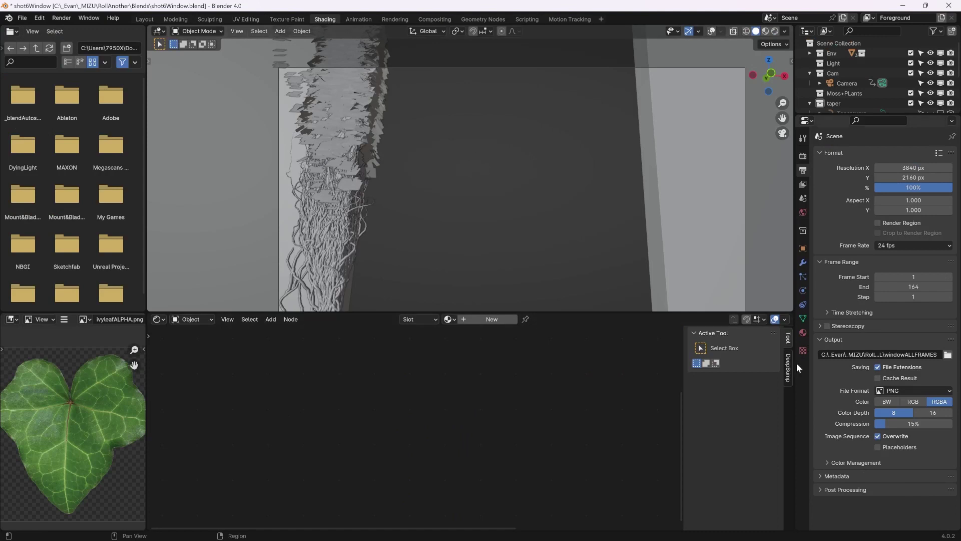
left_click(803, 212)
left_click(819, 197)
left_click(837, 220)
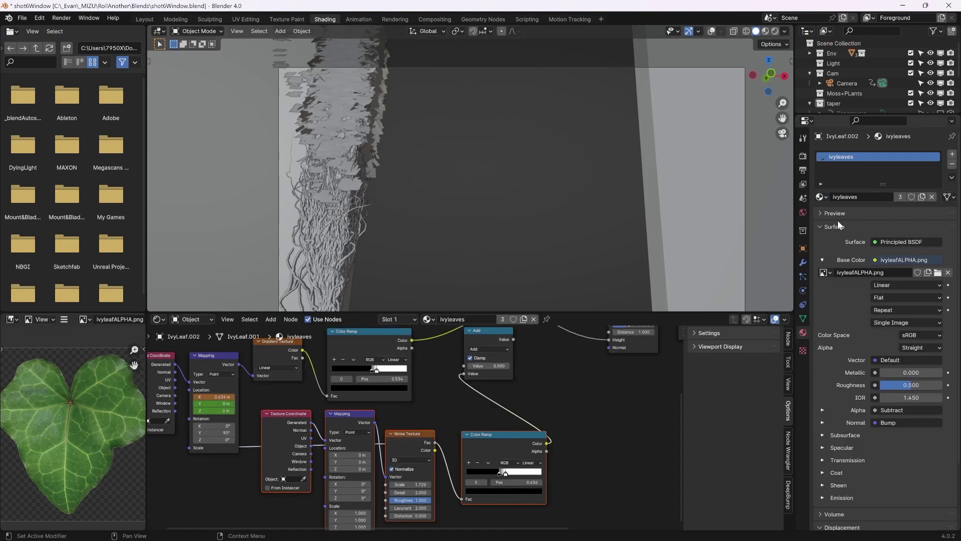
Show the viewport overlays, enter Edit Mode on the ivy leaf mesh, and delete a random half of its faces
left_click(699, 33)
key("Tab")
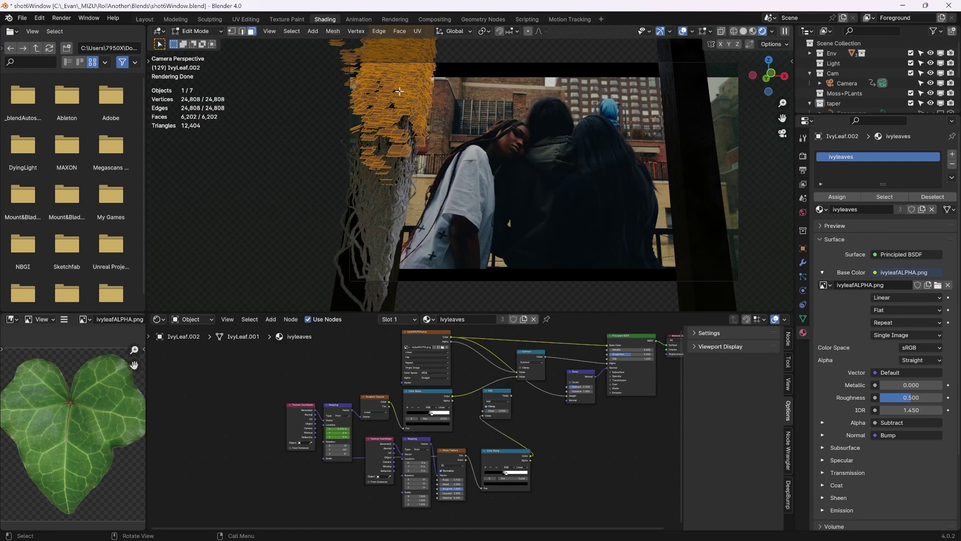
left_click(291, 31)
left_click(326, 110)
key("x")
left_click(396, 97)
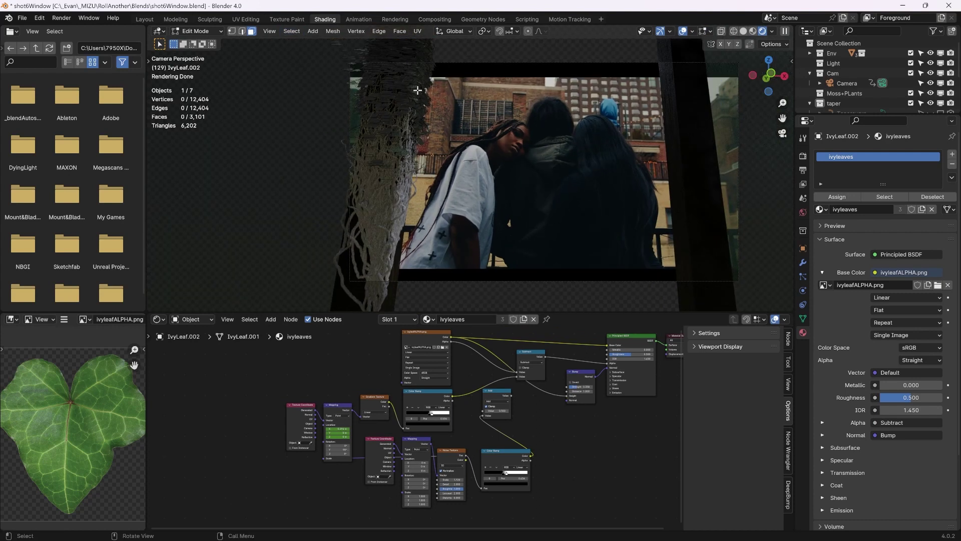
Select all remaining leaf geometry and move it along the Z axis to sit on the branches
key("a")
key("g")
key("z")
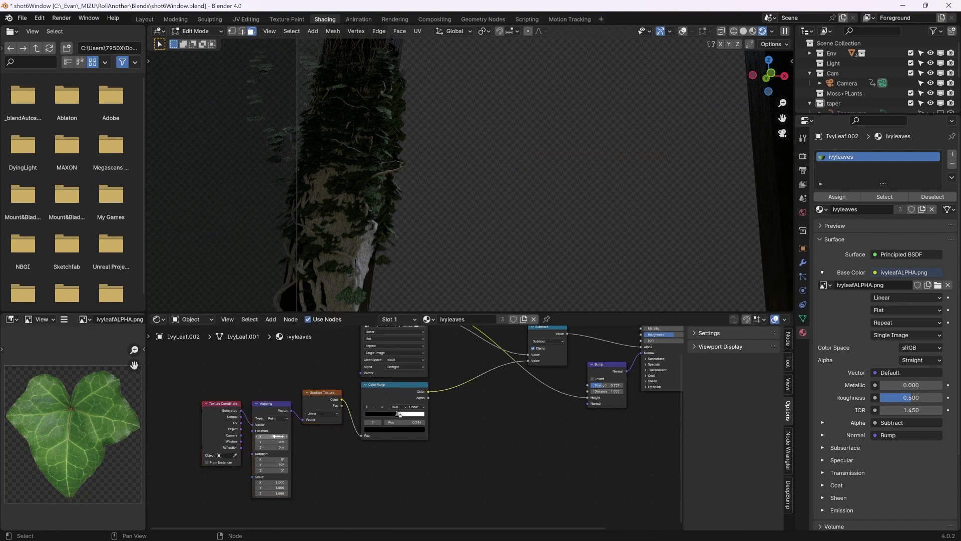
Set the leaf material's gradient Mapping X location to about 0.5 m and keyframe the location on the first frame
mouse_move(281, 436)
left_mouse_down("shift")
mouse_move(303, 436)
mouse_move(265, 437)
left_mouse_up("shift")
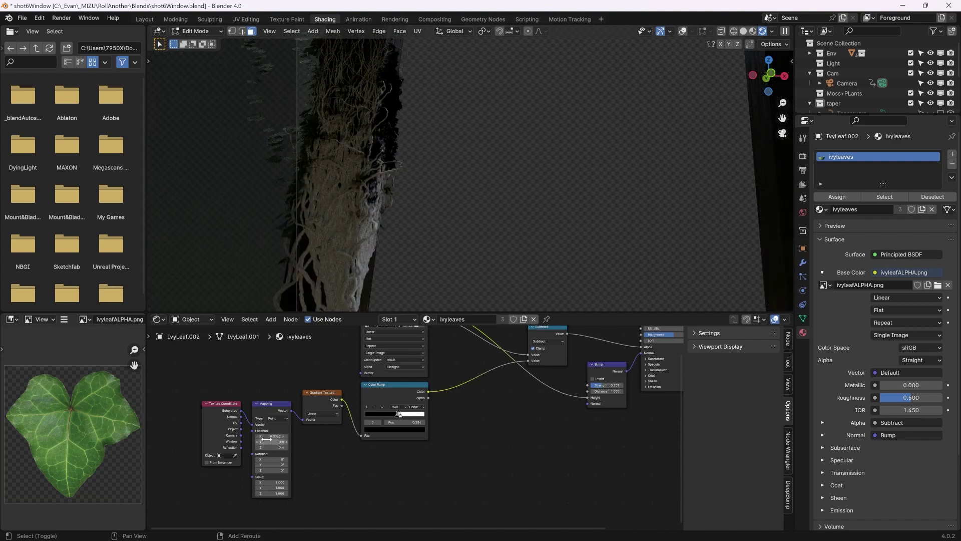
double_click(271, 465)
left_click_drag(279, 436, 316, 436, "shift")
key("shift+Left")
key("i")
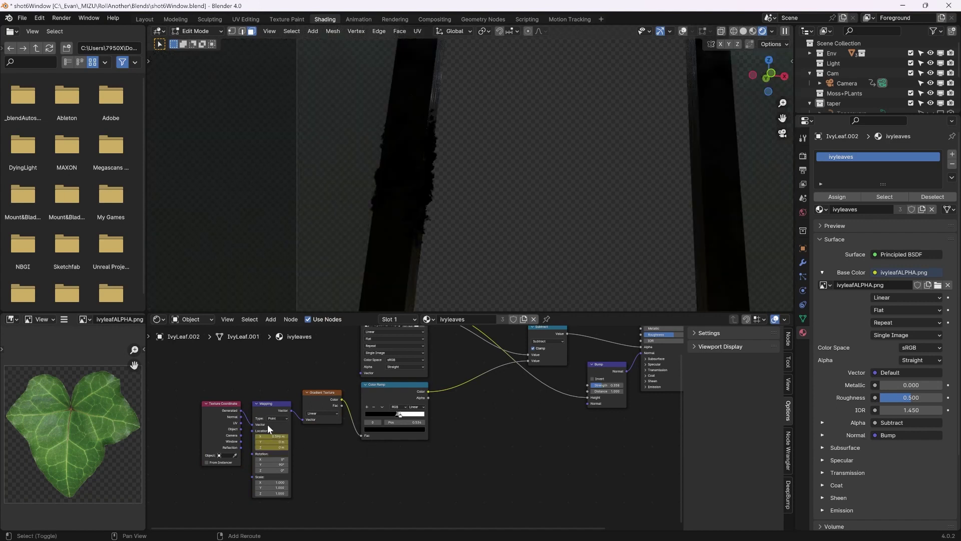
On the last frame, set the gradient Mapping X location to about -0.22 m, keyframe it, and play back the leaf growth
key("shift+Right")
left_click_drag(279, 436, 232, 436)
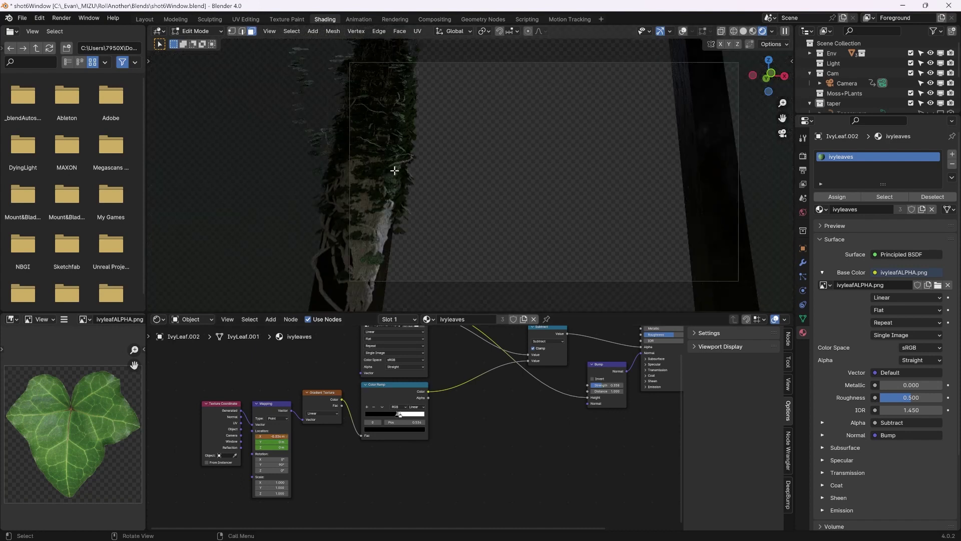
key("i")
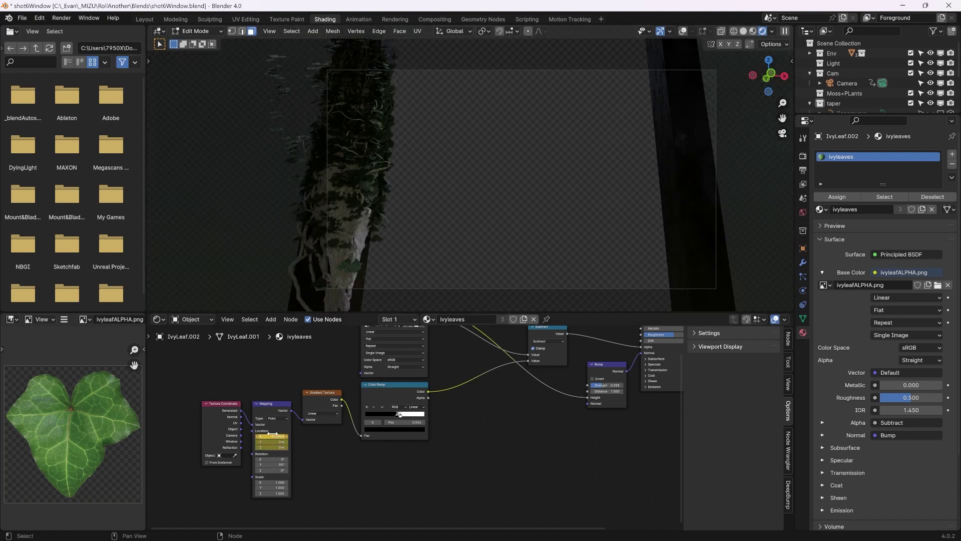
key("space")
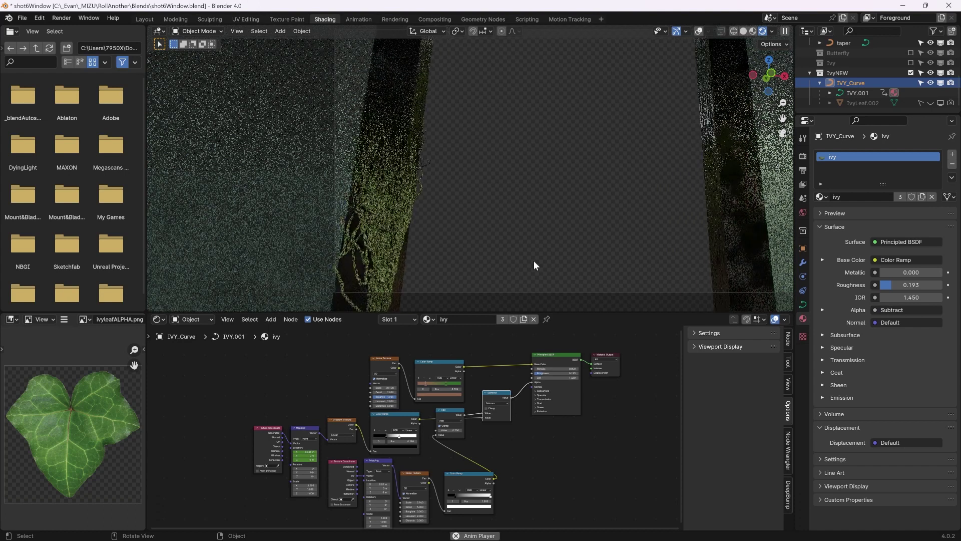
Review the ivy branch material's node graph, reposition the Add node below the Subtract node, and play back the growth
scroll(316, 459, "up", 6)
middle_click_drag(316, 459, 419, 401)
middle_click_drag(559, 389, 404, 468)
middle_click_drag(457, 453, 452, 460)
left_click_drag(417, 434, 423, 458)
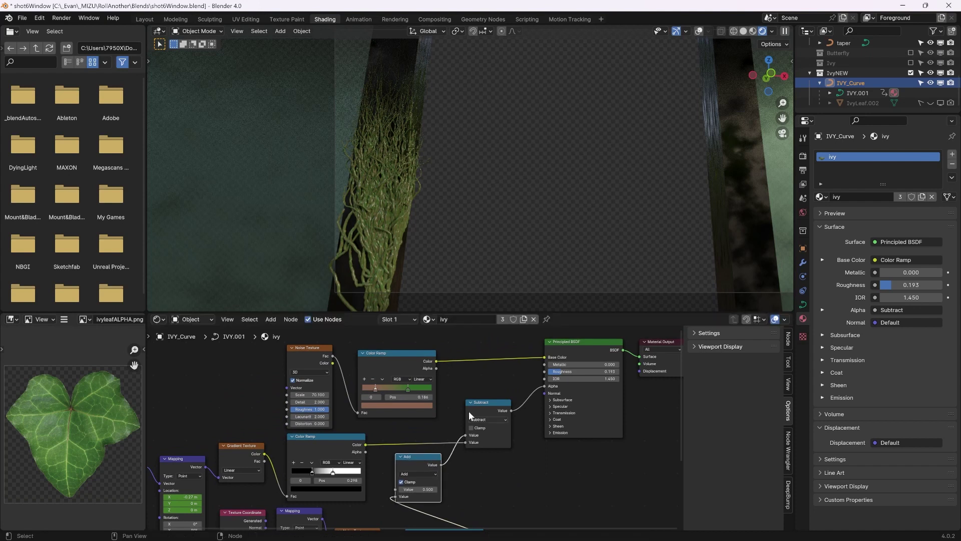
key("space")
key("space")
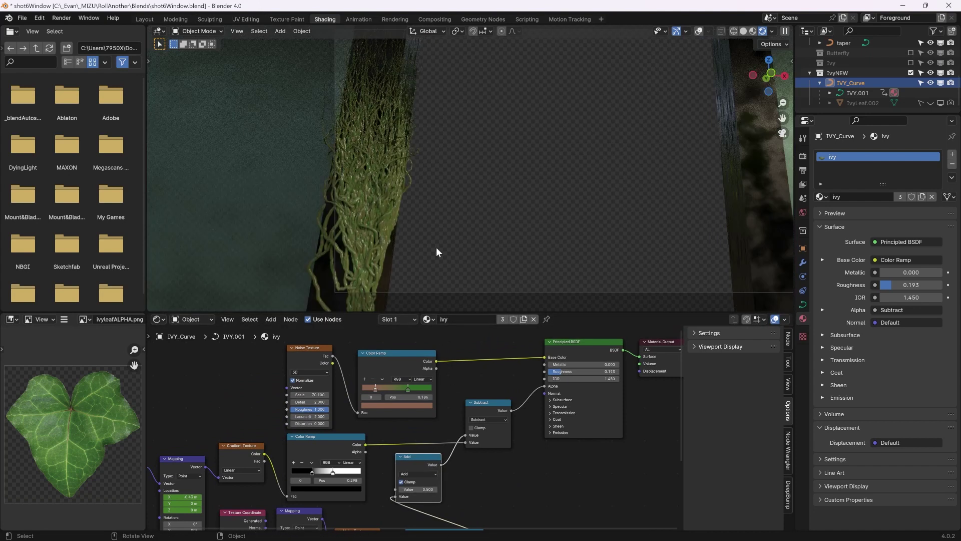
Light the rendered viewport with the scene's own world and show the overlays
left_click(770, 31)
left_click(731, 125)
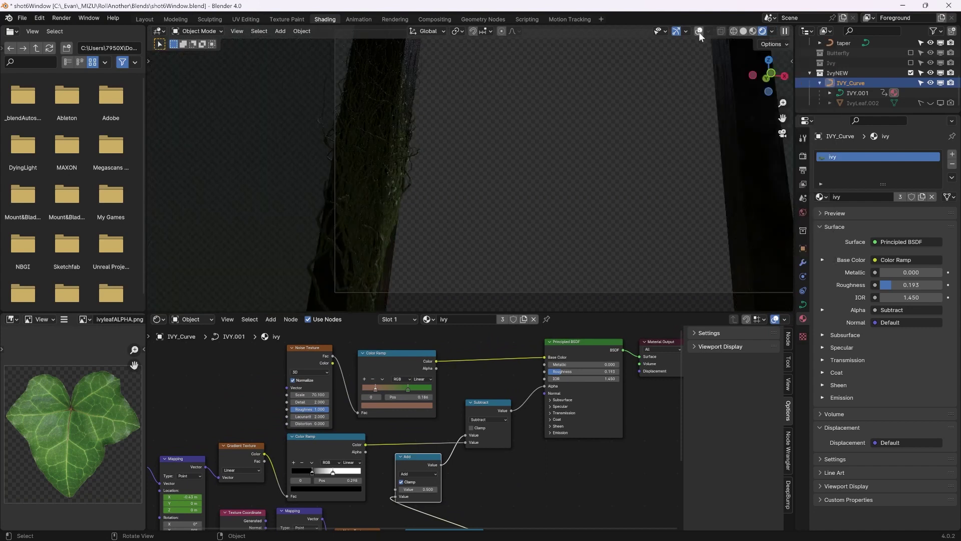
left_click(699, 31)
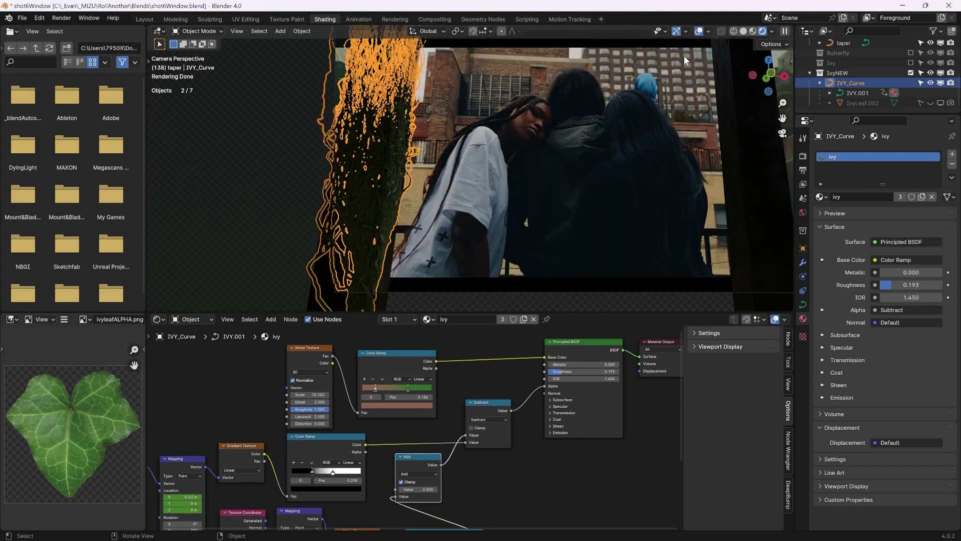
Return to the Layout workspace, save shot6Window.blend, and stop the growth playback
left_click(137, 21)
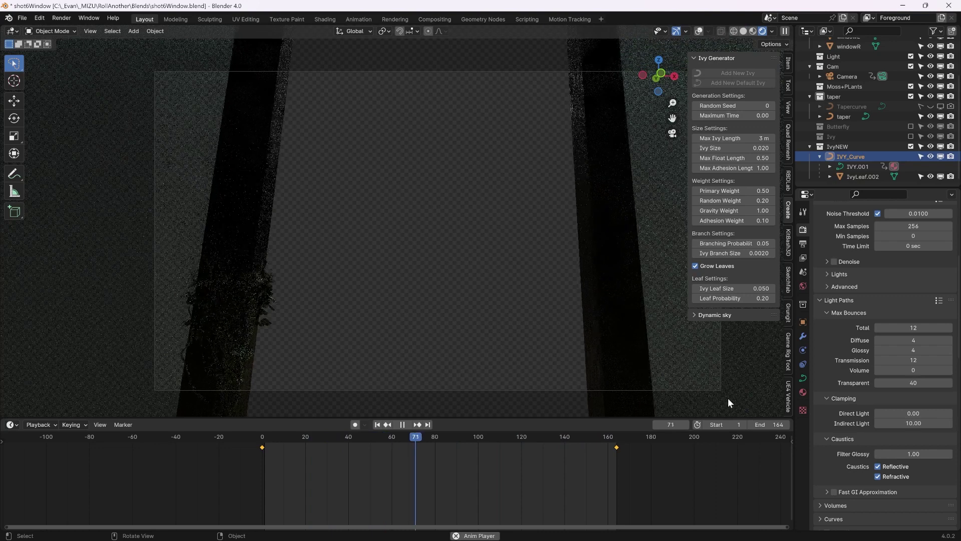
key("ctrl+s")
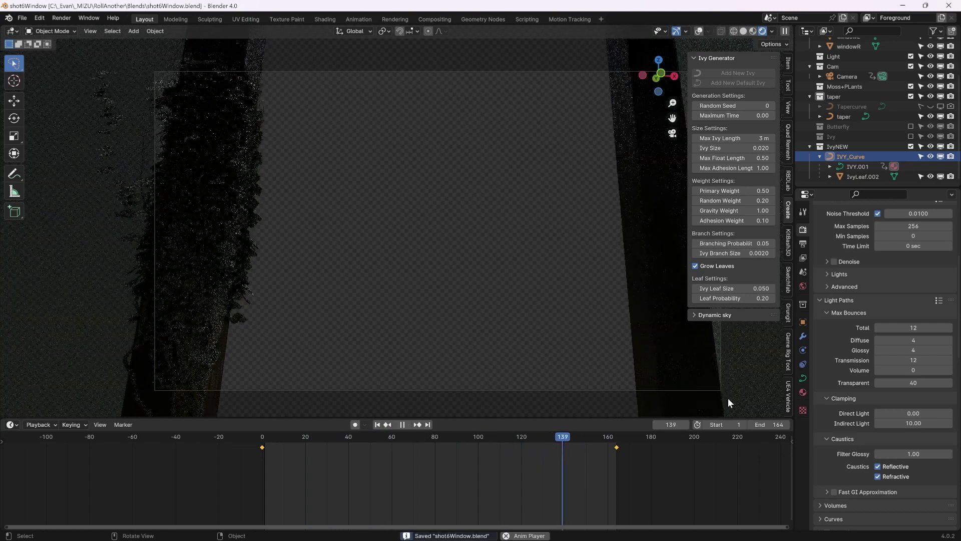
key("space")
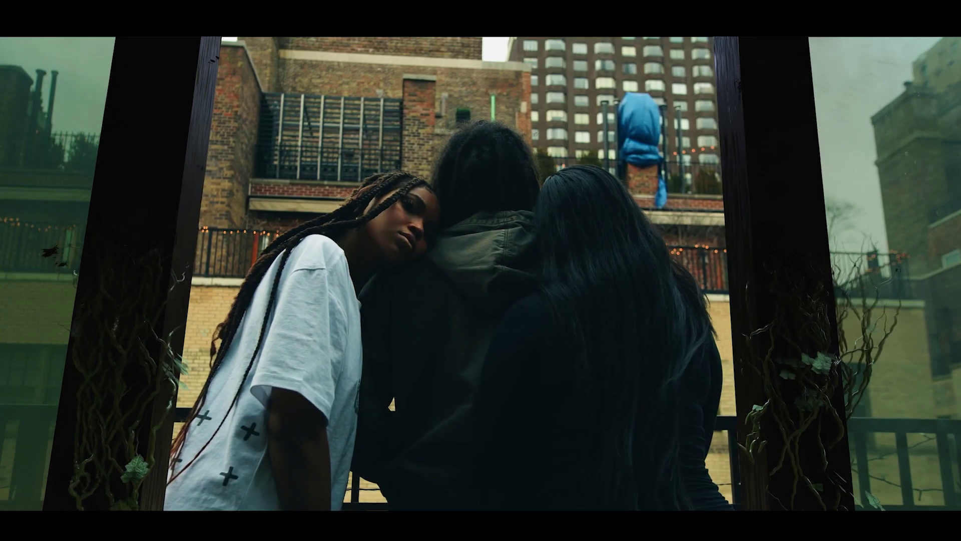